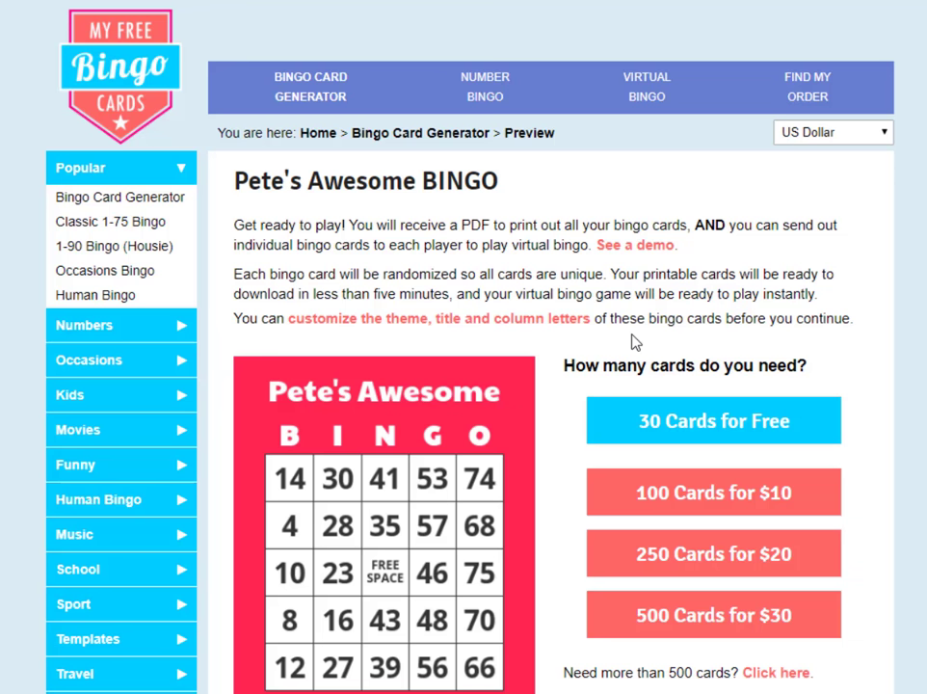
Choose the 100 Cards for $10 set for Pete's Awesome BINGO
{"action": "left_click", "coordinate": [641, 499]}
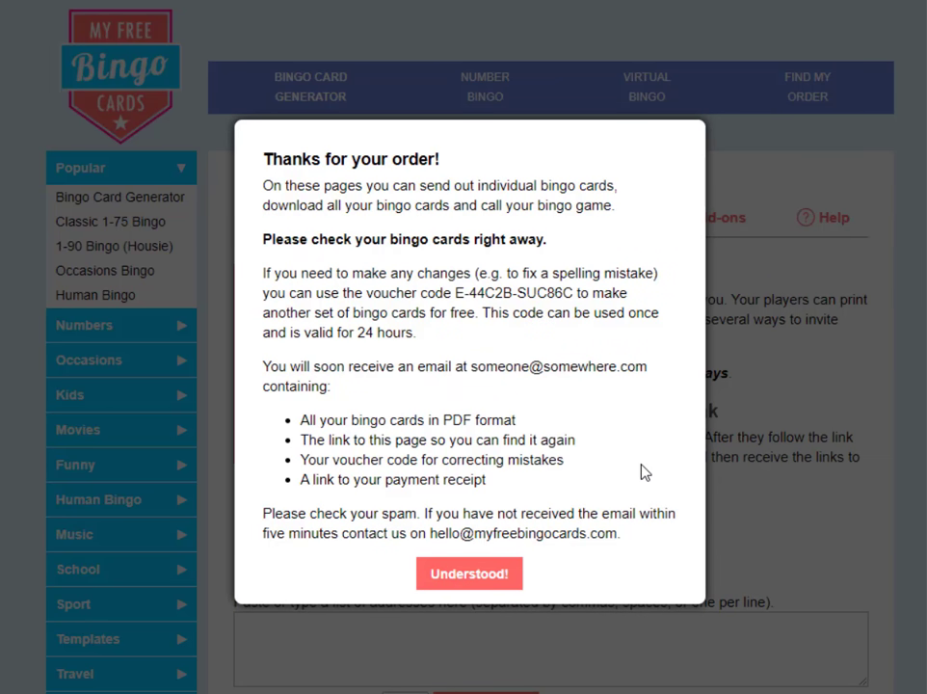
Highlight the voucher code, order e-mail address and support address, then dismiss the confirmation
{"action": "left_click_drag", "start_coordinate": [455, 293], "coordinate": [572, 294]}
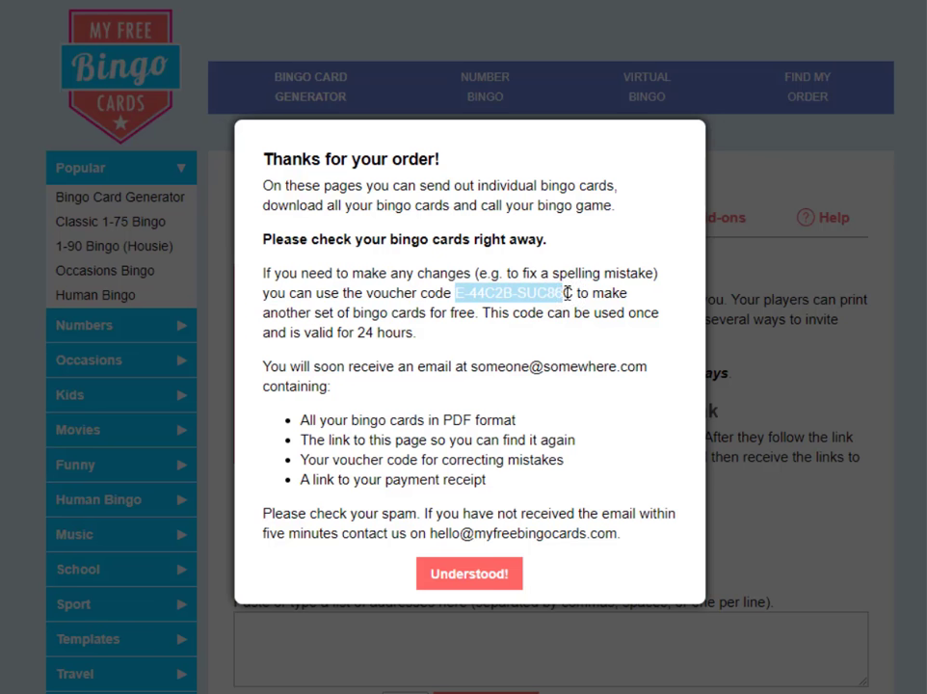
{"action": "left_click", "coordinate": [578, 341]}
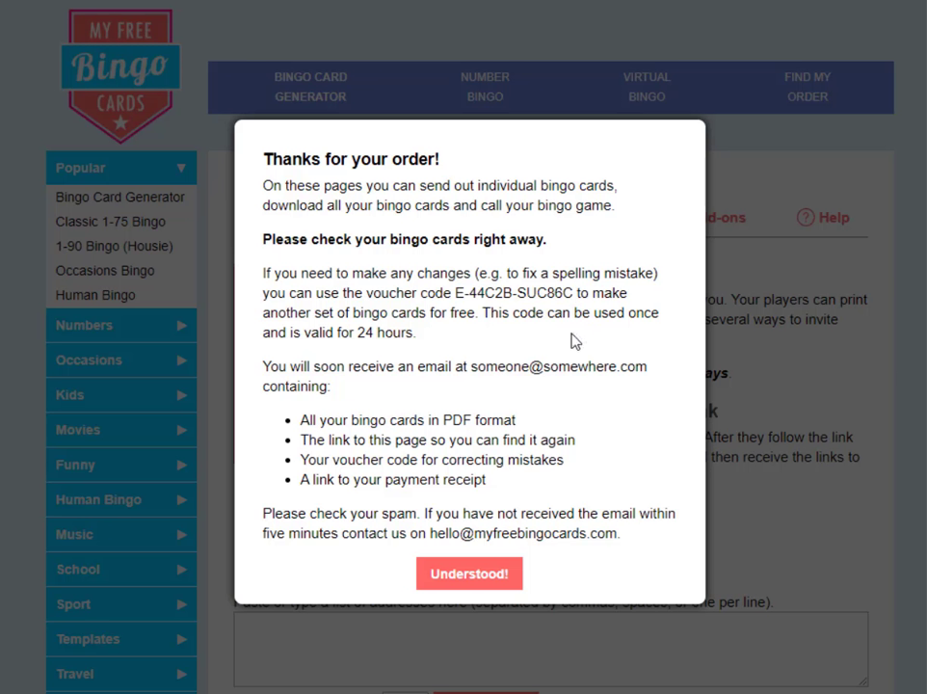
{"action": "left_click_drag", "start_coordinate": [472, 366], "coordinate": [663, 379]}
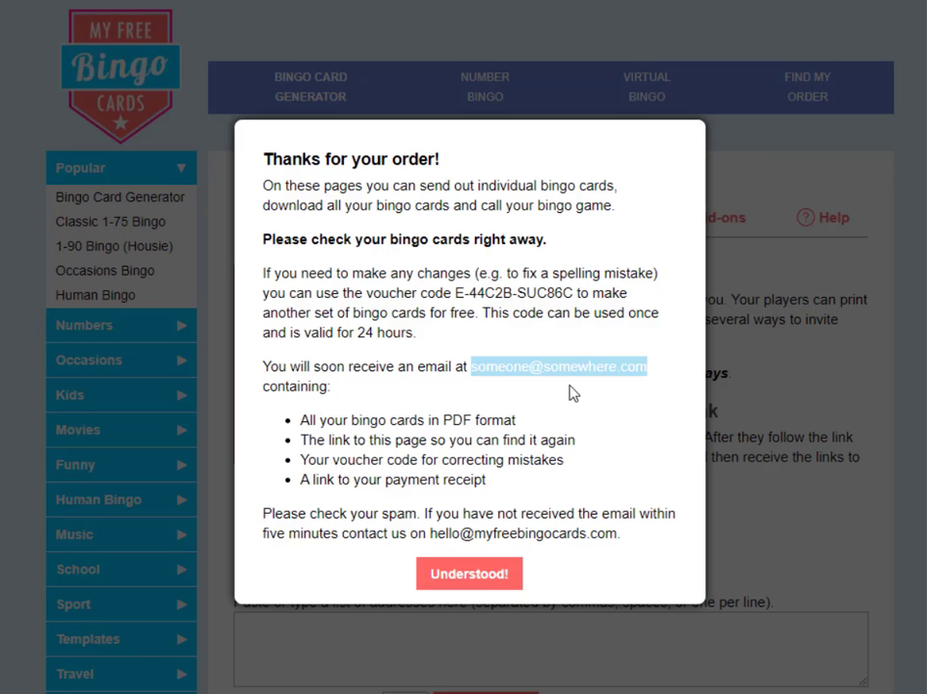
{"action": "left_click_drag", "start_coordinate": [431, 533], "coordinate": [615, 533]}
{"action": "left_click", "coordinate": [653, 480]}
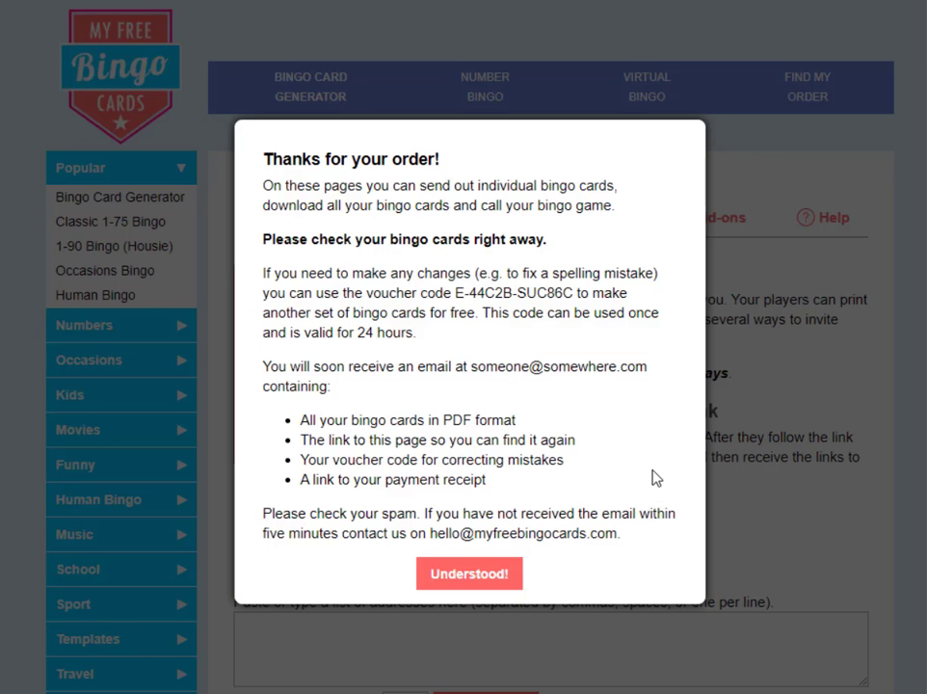
{"action": "left_click", "coordinate": [459, 583]}
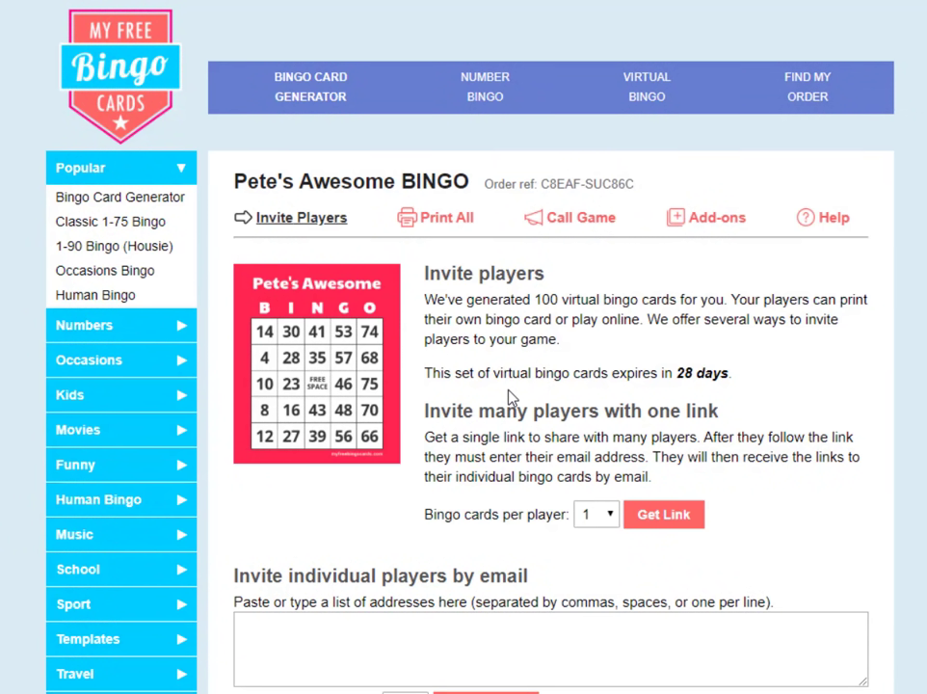
Set 3 bingo cards per player, generate the share link and open it to preview
{"action": "scroll", "coordinate": [511, 398], "scroll_direction": "down", "scroll_amount": 2}
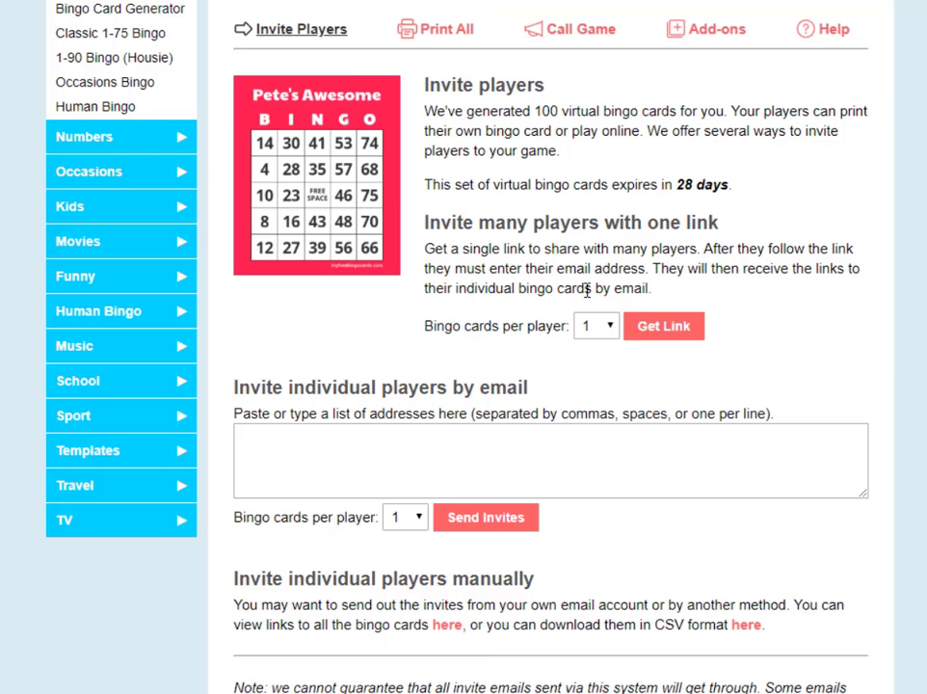
{"action": "left_click", "coordinate": [597, 329]}
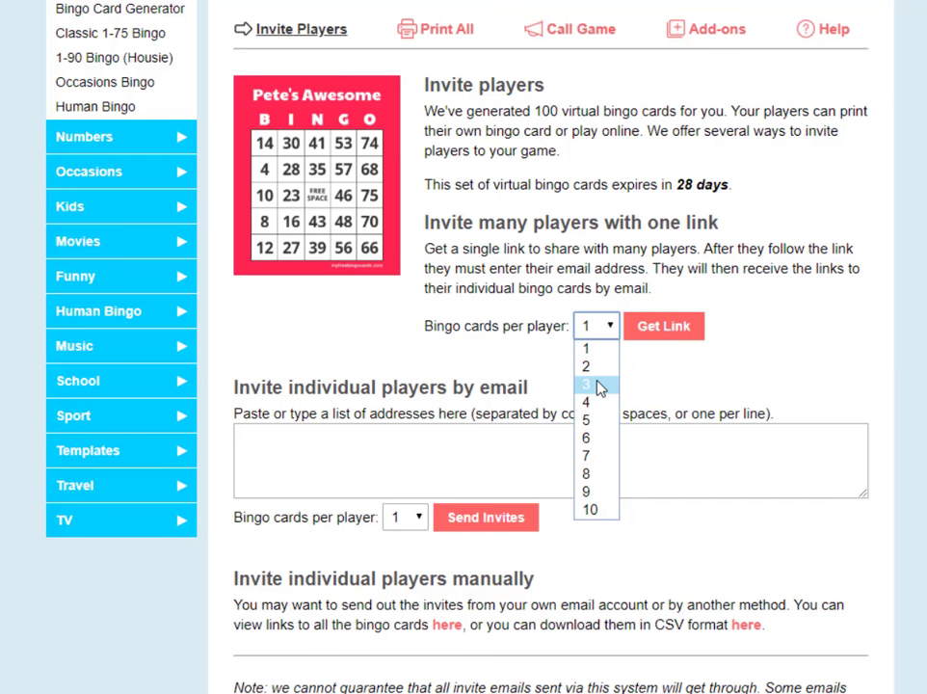
{"action": "left_click", "coordinate": [597, 386]}
{"action": "left_click", "coordinate": [673, 332]}
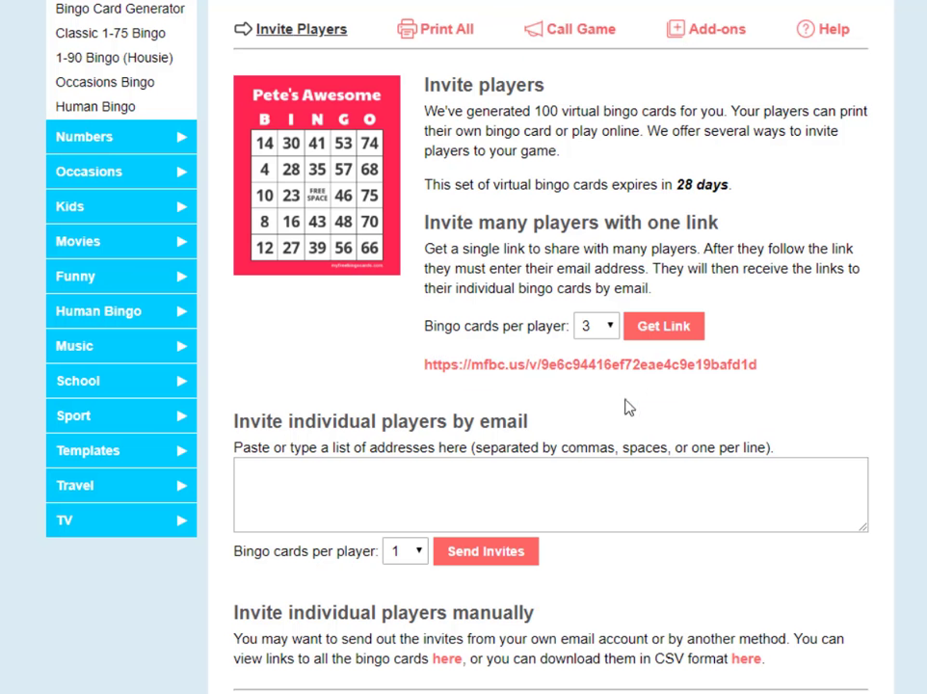
{"action": "left_click", "coordinate": [528, 365]}
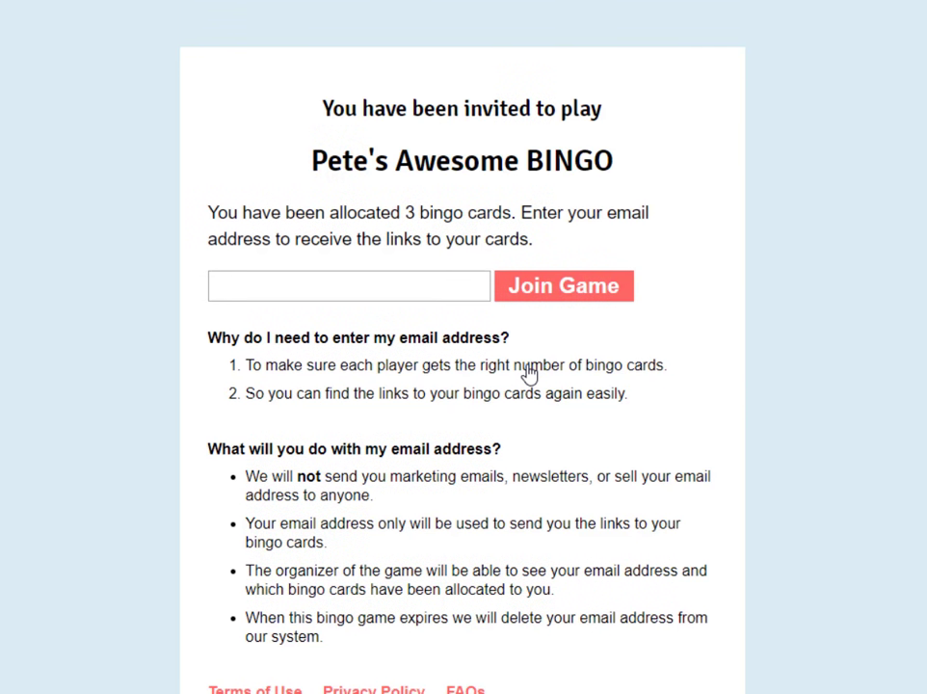
{"action": "scroll", "coordinate": [538, 367], "scroll_direction": "down", "scroll_amount": 1}
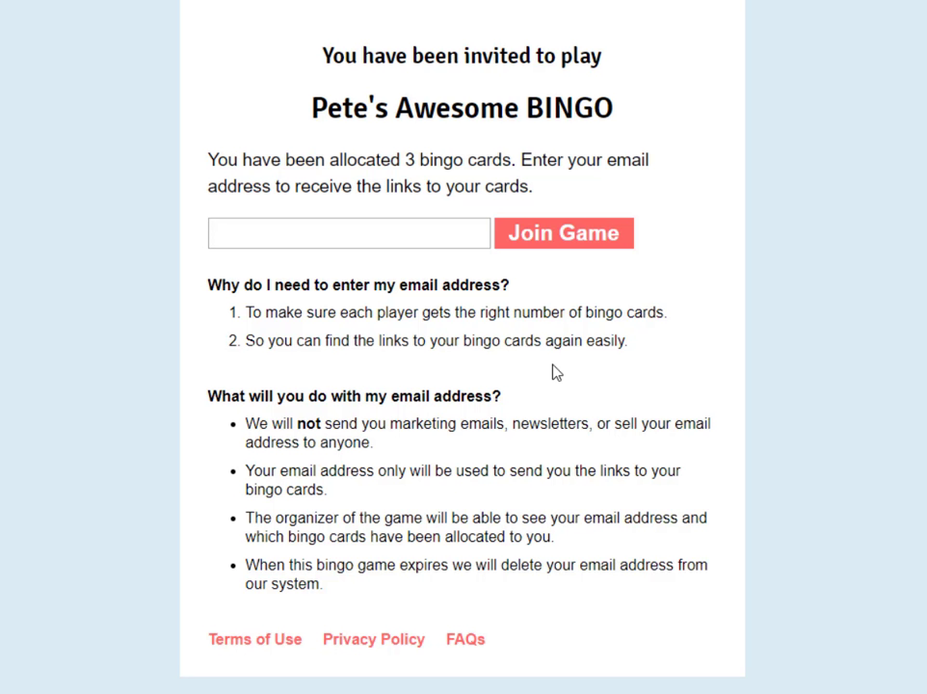
{"action": "key", "text": "alt+Left"}
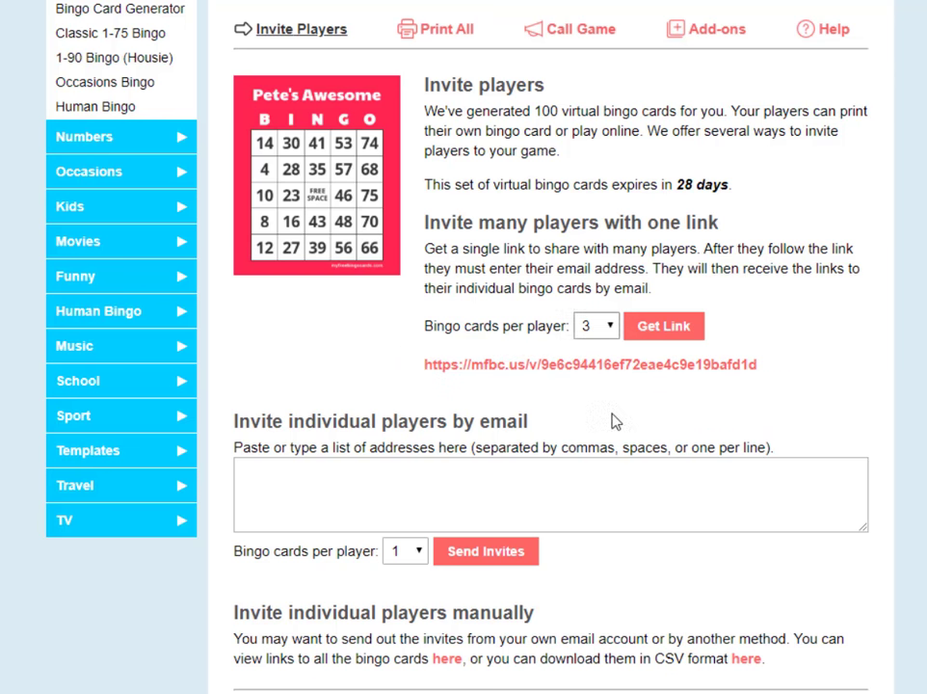
{"action": "left_click", "coordinate": [590, 327]}
Switch cards per player to 5, create a new share link, and review the page
{"action": "left_click", "coordinate": [592, 421]}
{"action": "left_click", "coordinate": [651, 328]}
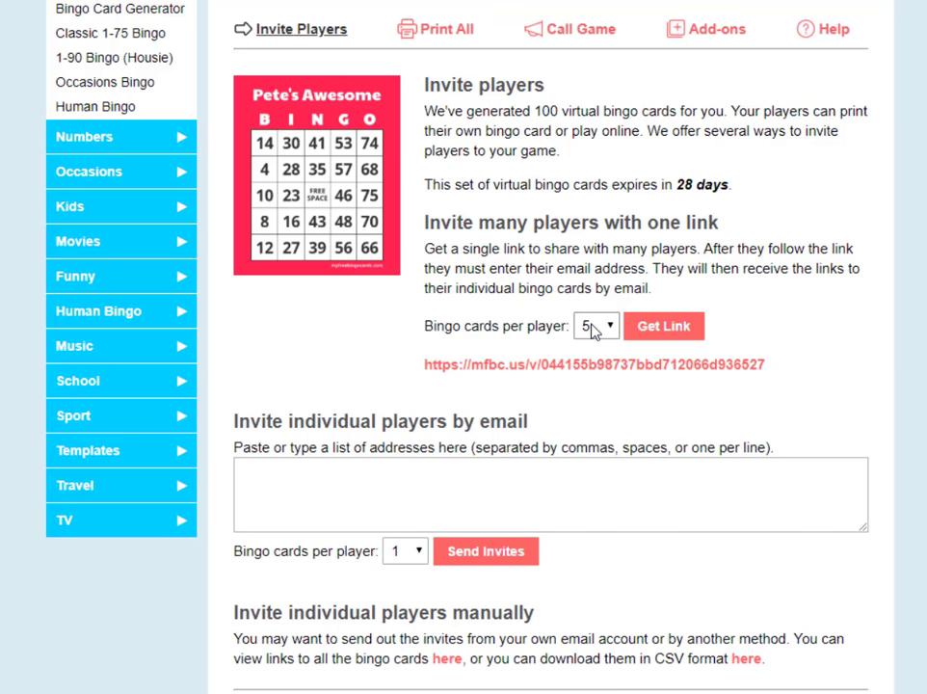
{"action": "left_click", "coordinate": [590, 326]}
{"action": "left_click", "coordinate": [753, 320]}
{"action": "scroll", "coordinate": [753, 320], "scroll_direction": "down", "scroll_amount": 1}
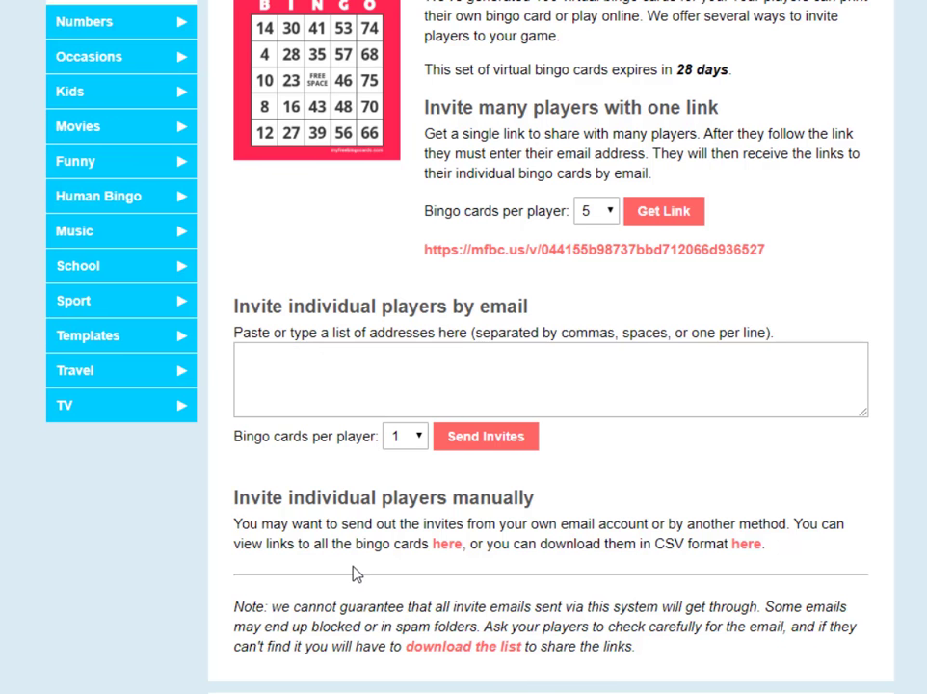
{"action": "scroll", "coordinate": [425, 491], "scroll_direction": "up", "scroll_amount": 2}
{"action": "scroll", "coordinate": [446, 428], "scroll_direction": "down", "scroll_amount": 1}
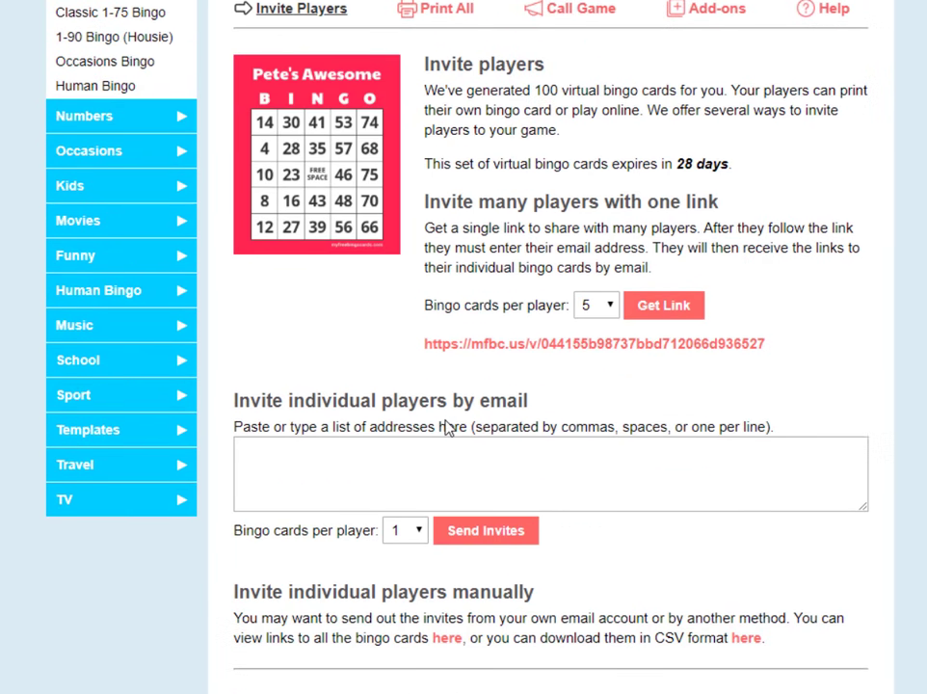
{"action": "scroll", "coordinate": [446, 428], "scroll_direction": "down", "scroll_amount": 1}
Paste seven player addresses at 2 cards each, then open and dismiss the send confirmation
{"action": "left_click", "coordinate": [421, 377]}
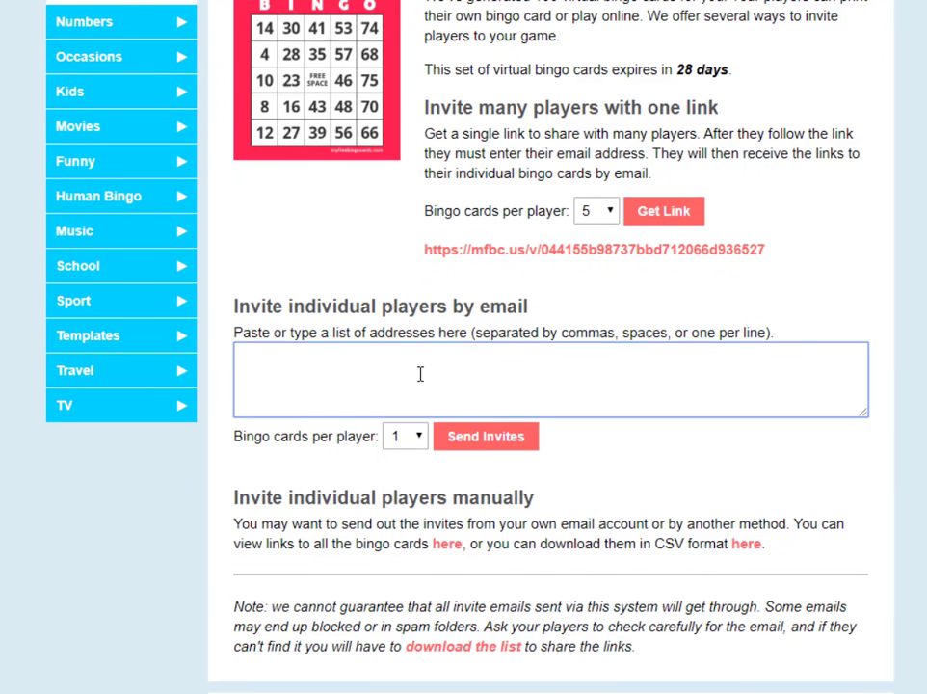
{"action": "key", "text": "ctrl+v"}
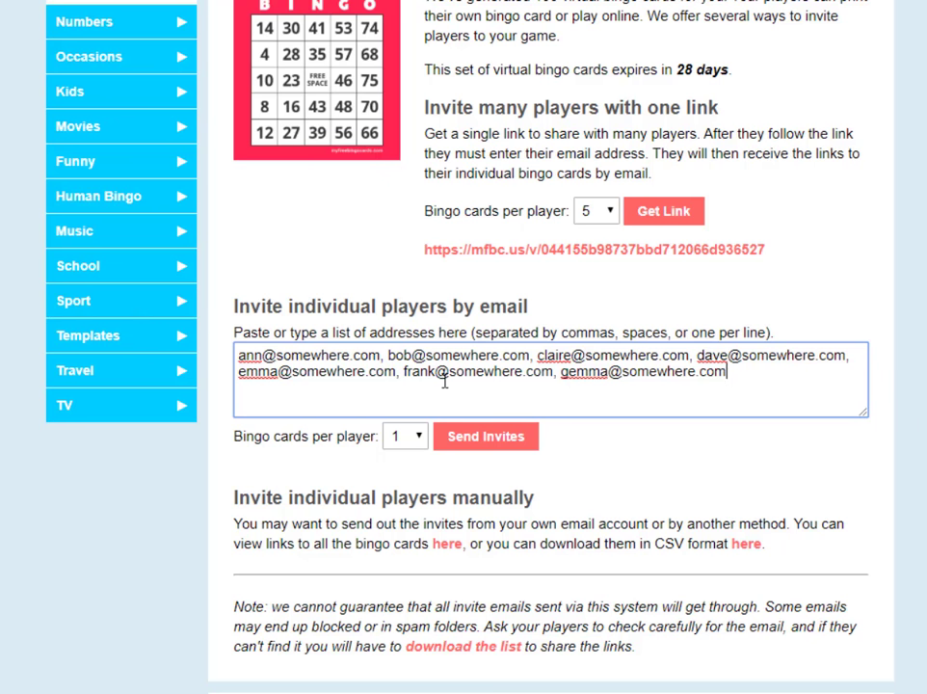
{"action": "left_click", "coordinate": [418, 438]}
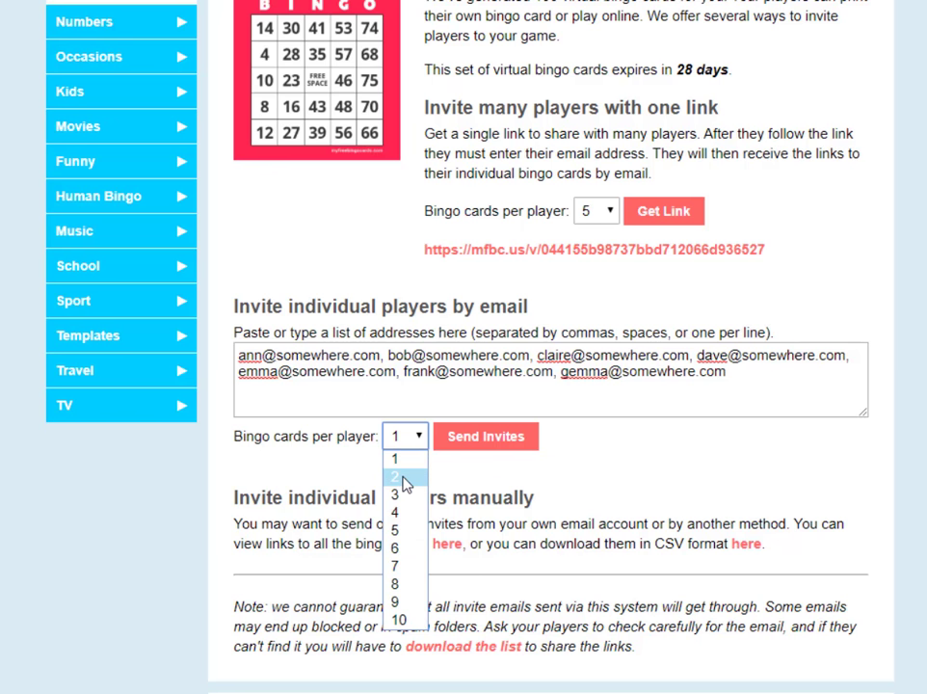
{"action": "left_click", "coordinate": [405, 479]}
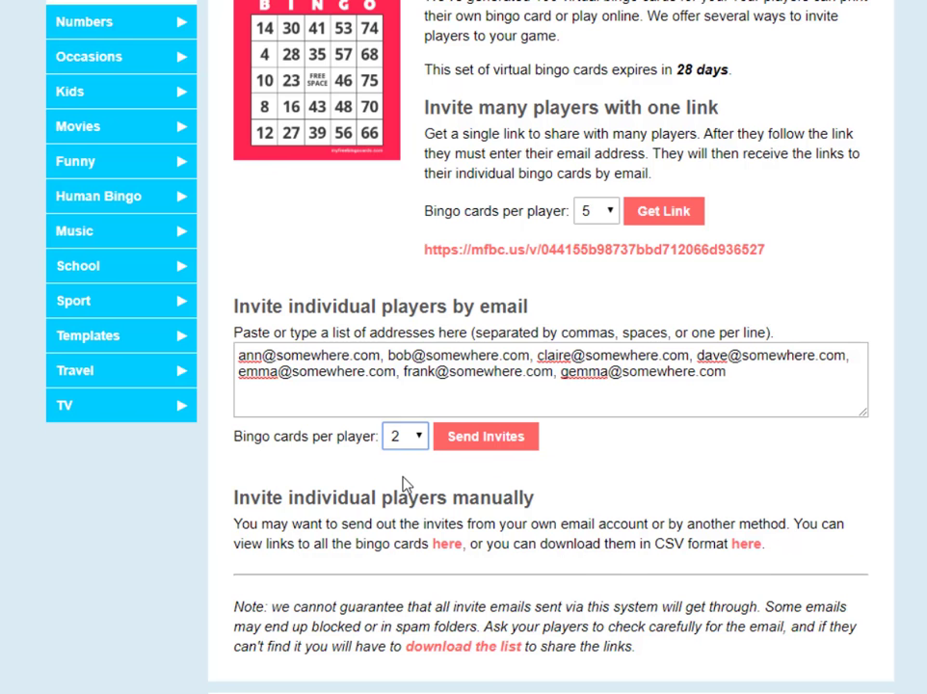
{"action": "left_click", "coordinate": [494, 440]}
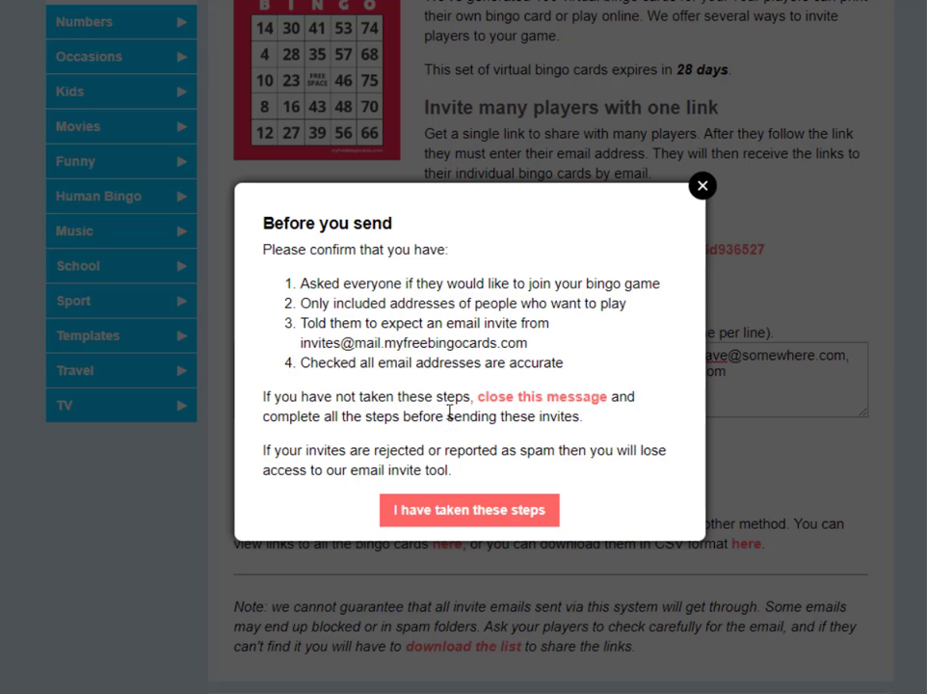
{"action": "left_click", "coordinate": [508, 398]}
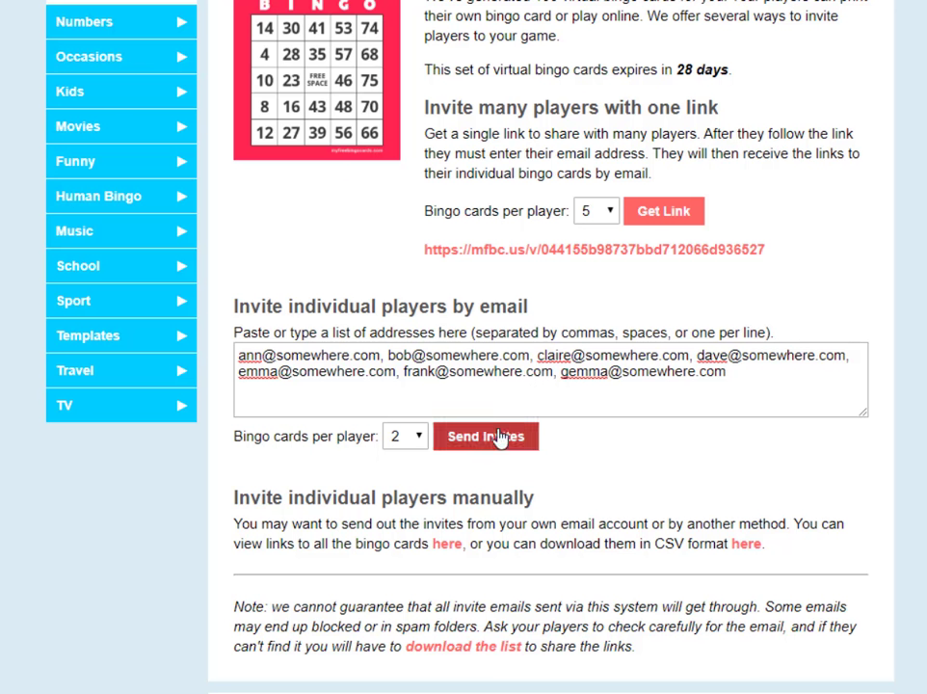
Send the seven e-mail invites at 2 cards each, confirming the pre-send checklist
{"action": "left_click", "coordinate": [472, 439]}
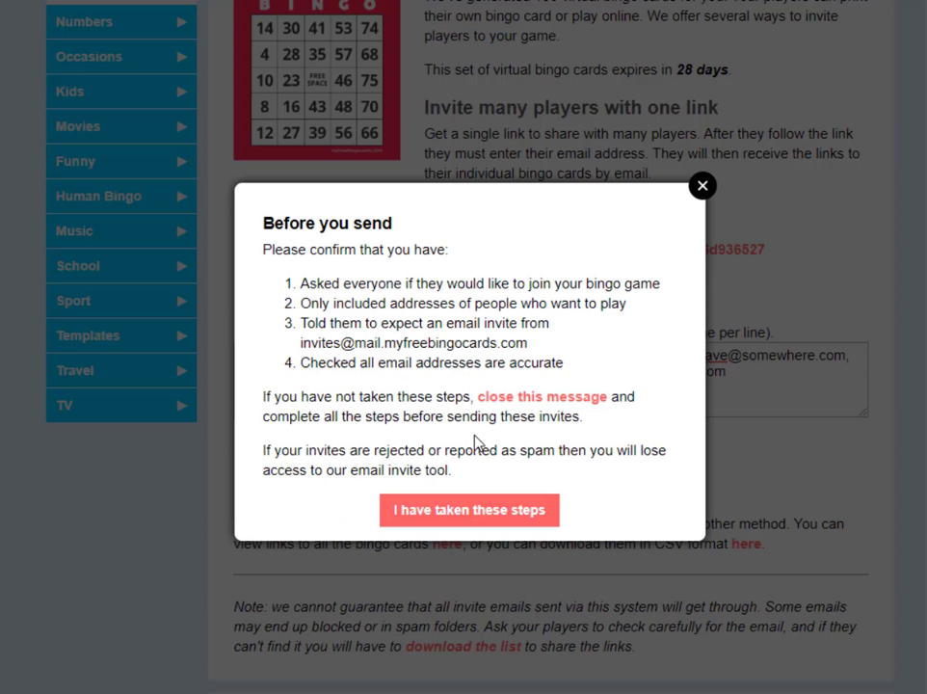
{"action": "left_click", "coordinate": [500, 520]}
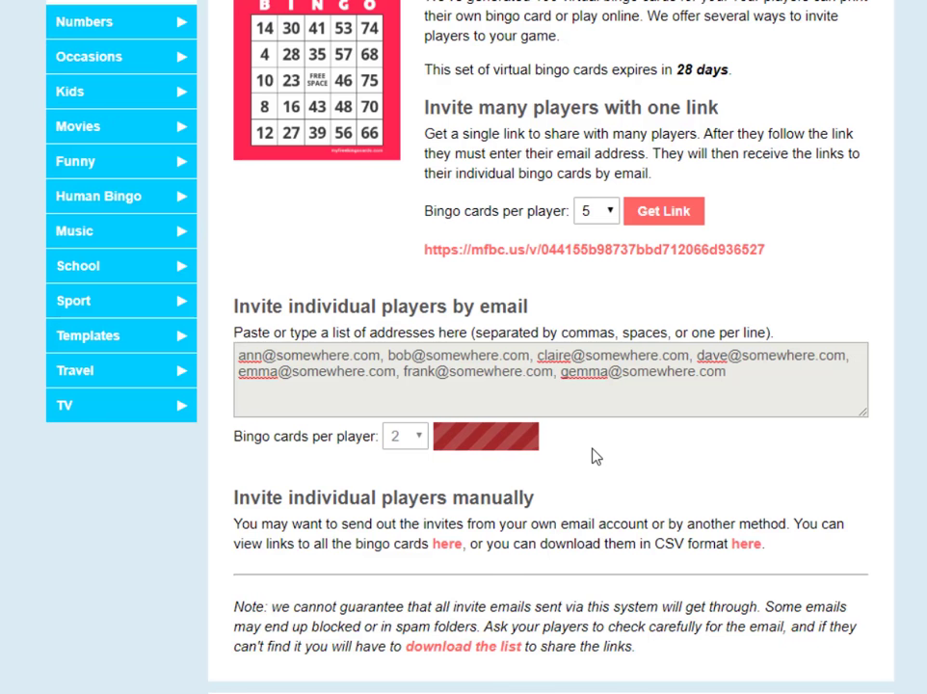
Scroll to the allocated cards table to confirm cards 001–014 went to invitees
{"action": "scroll", "coordinate": [593, 455], "scroll_direction": "down", "scroll_amount": 1}
{"action": "scroll", "coordinate": [593, 455], "scroll_direction": "down", "scroll_amount": 3}
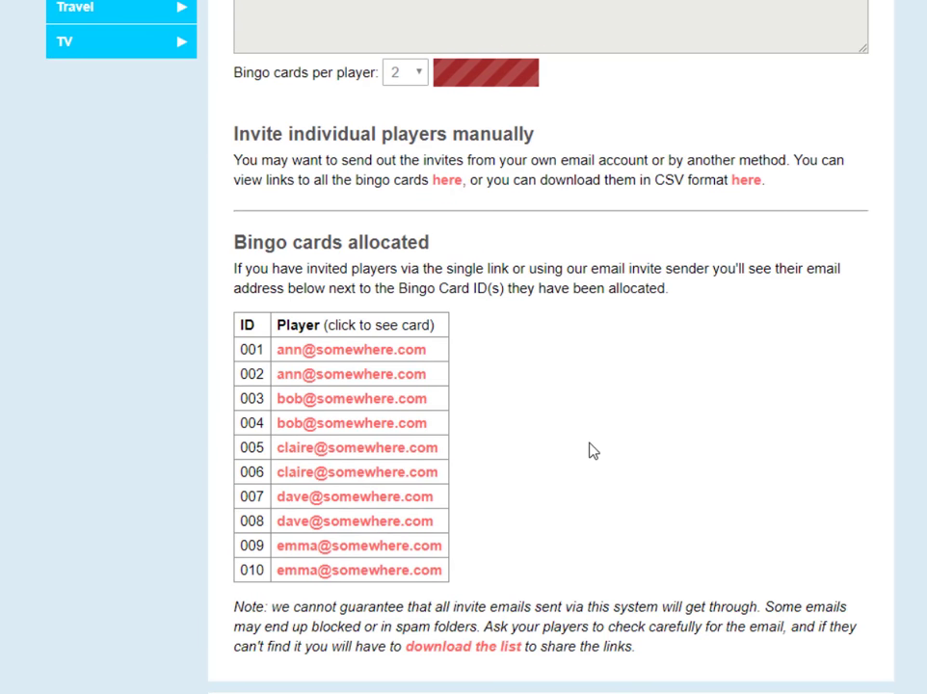
{"action": "scroll", "coordinate": [398, 537], "scroll_direction": "down", "scroll_amount": 1}
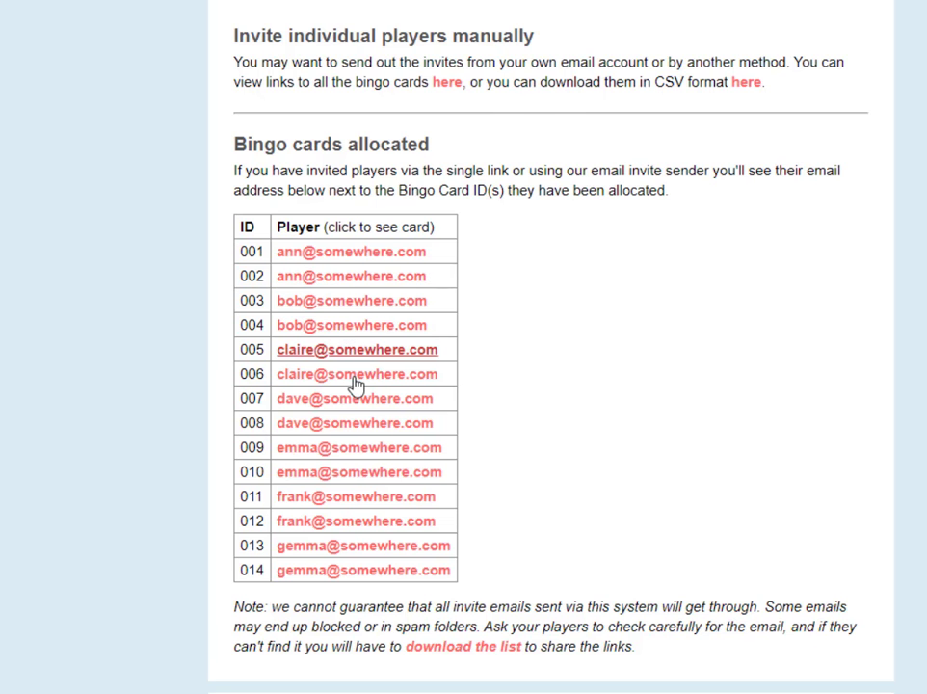
{"action": "scroll", "coordinate": [593, 392], "scroll_direction": "up", "scroll_amount": 6}
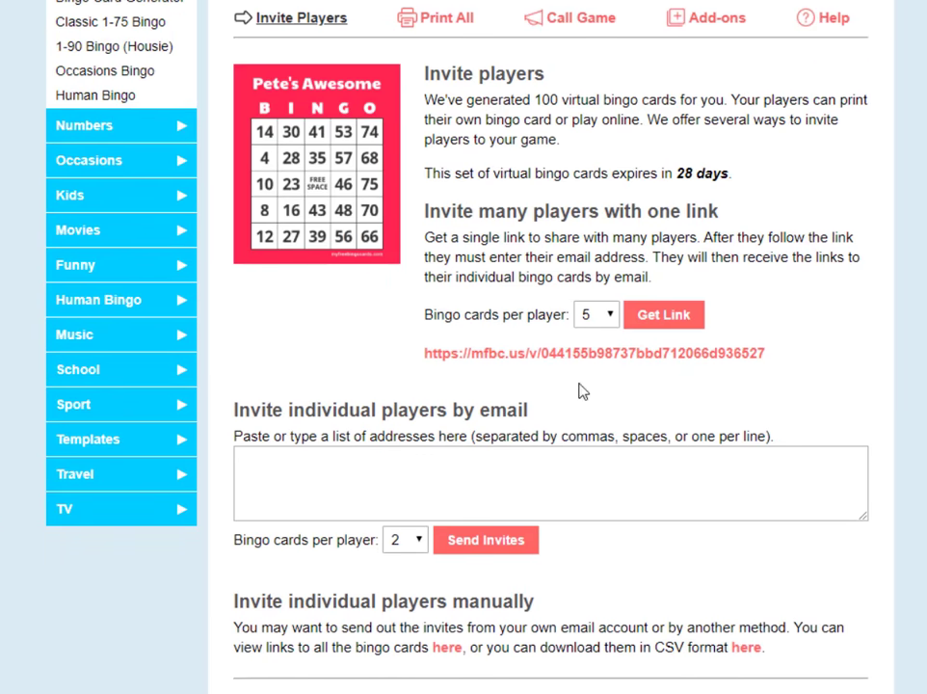
{"action": "scroll", "coordinate": [533, 411], "scroll_direction": "down", "scroll_amount": 1}
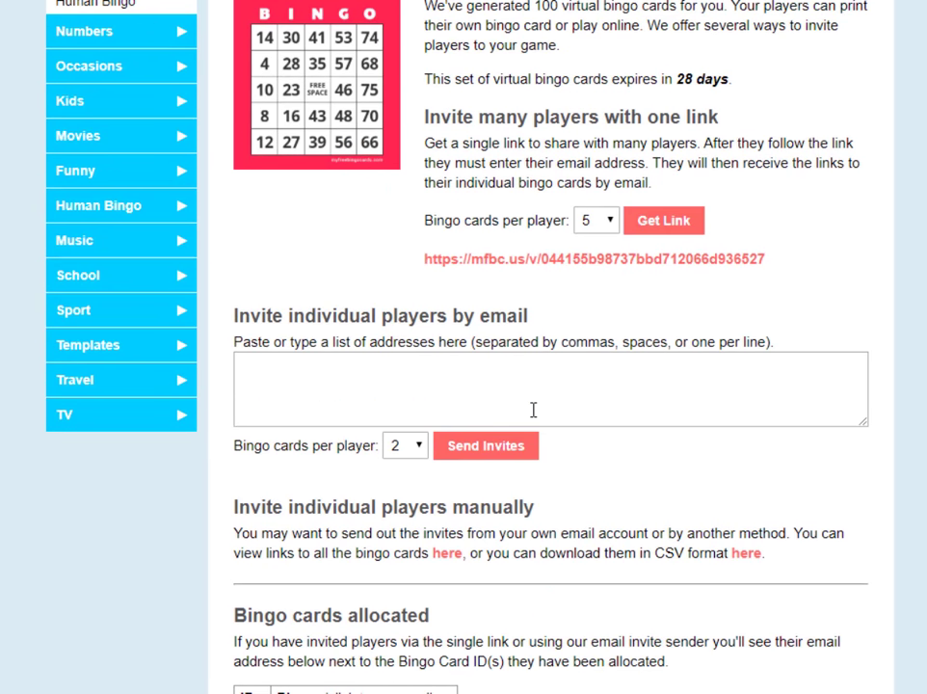
Set e-mail invites to 4 cards per player and show the individual card links
{"action": "left_click", "coordinate": [415, 449]}
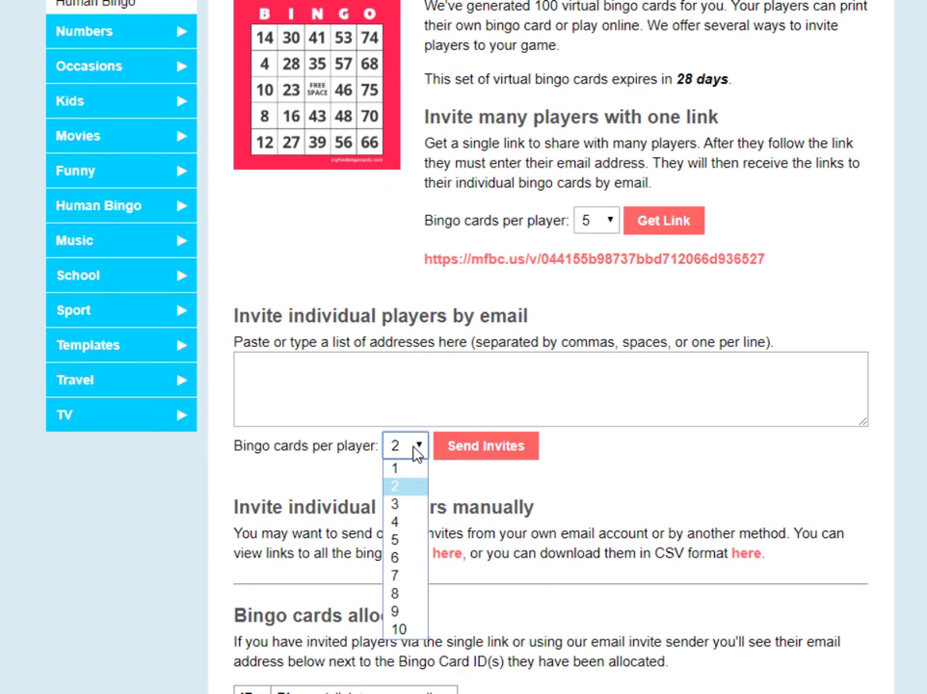
{"action": "left_click", "coordinate": [409, 523]}
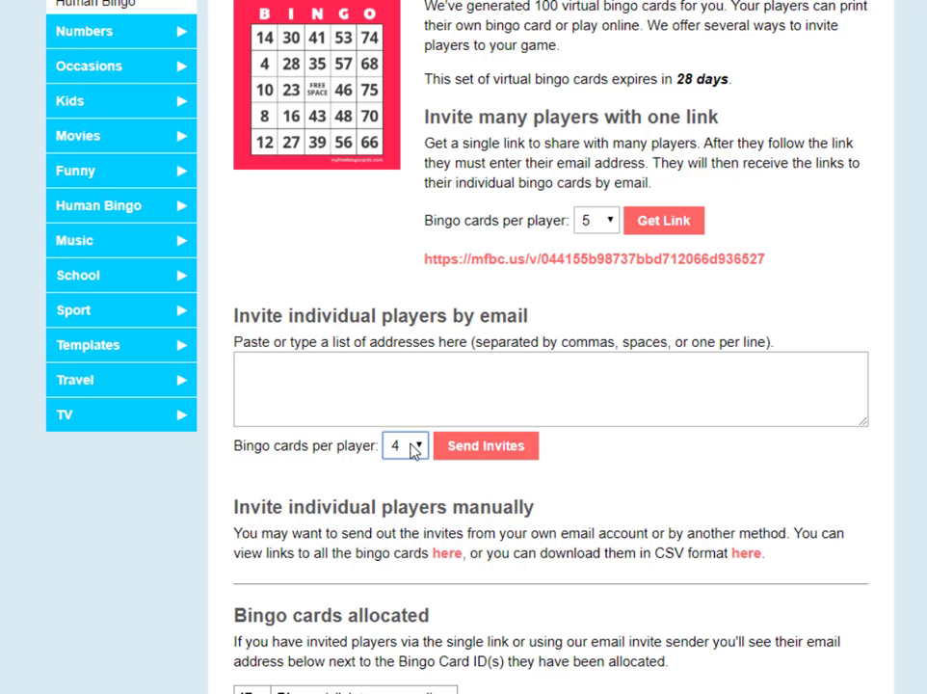
{"action": "left_click", "coordinate": [395, 384]}
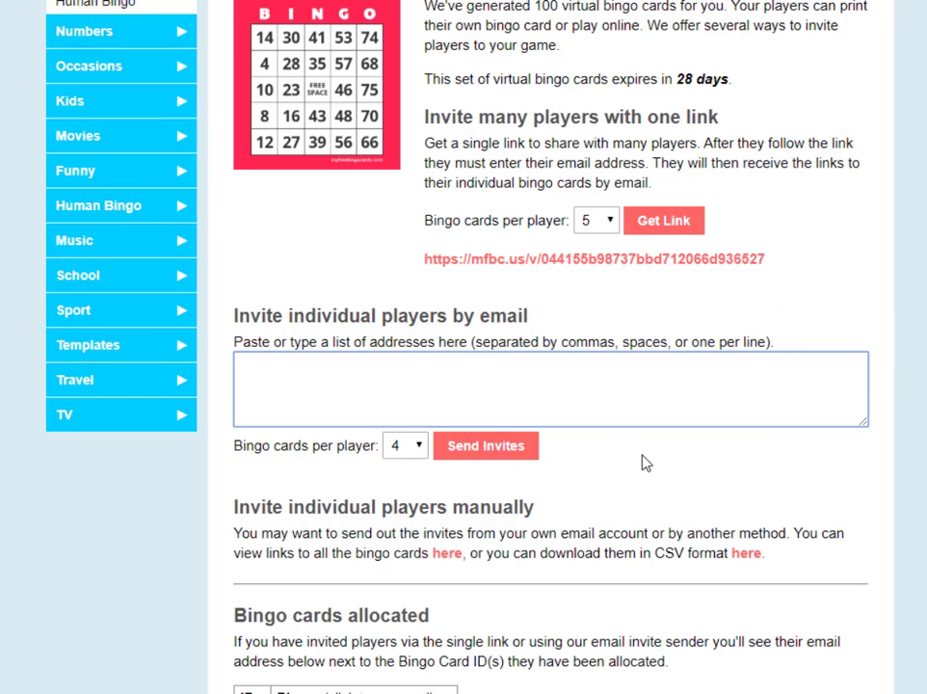
{"action": "scroll", "coordinate": [646, 464], "scroll_direction": "down", "scroll_amount": 2}
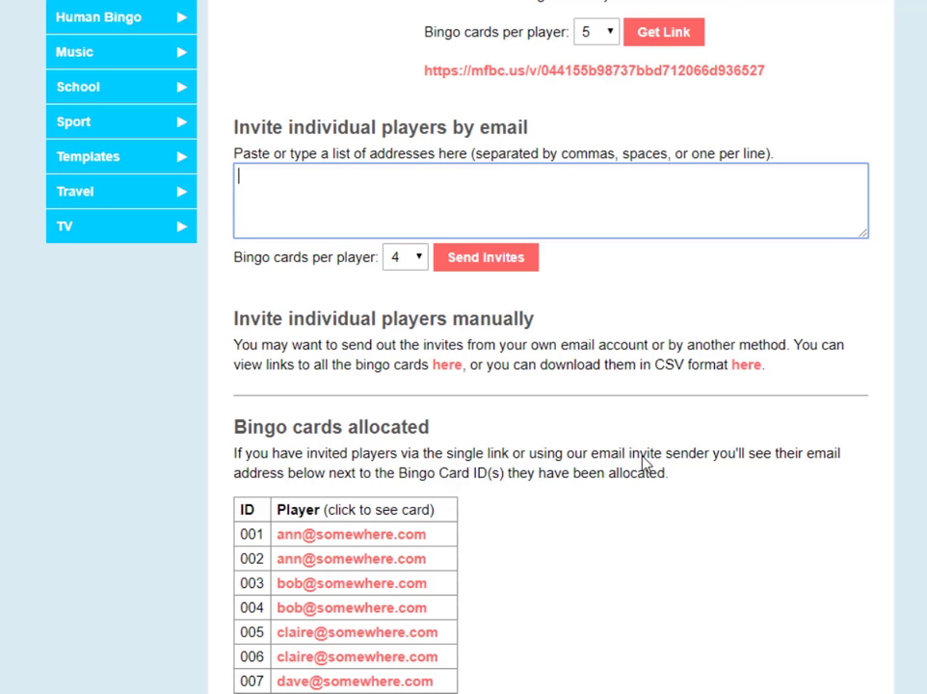
{"action": "left_click", "coordinate": [578, 316]}
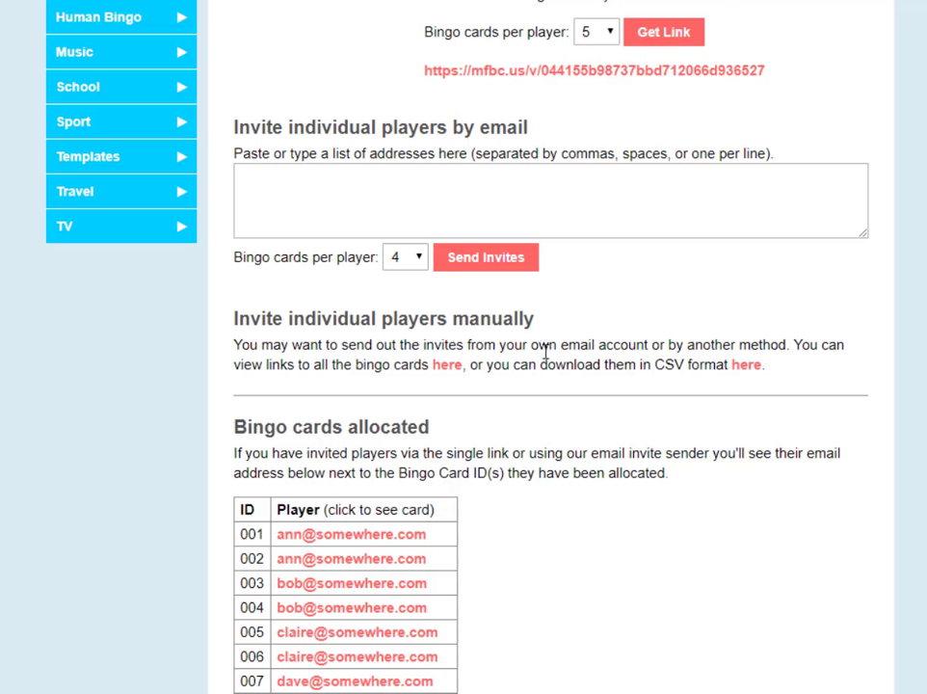
{"action": "left_click", "coordinate": [455, 370]}
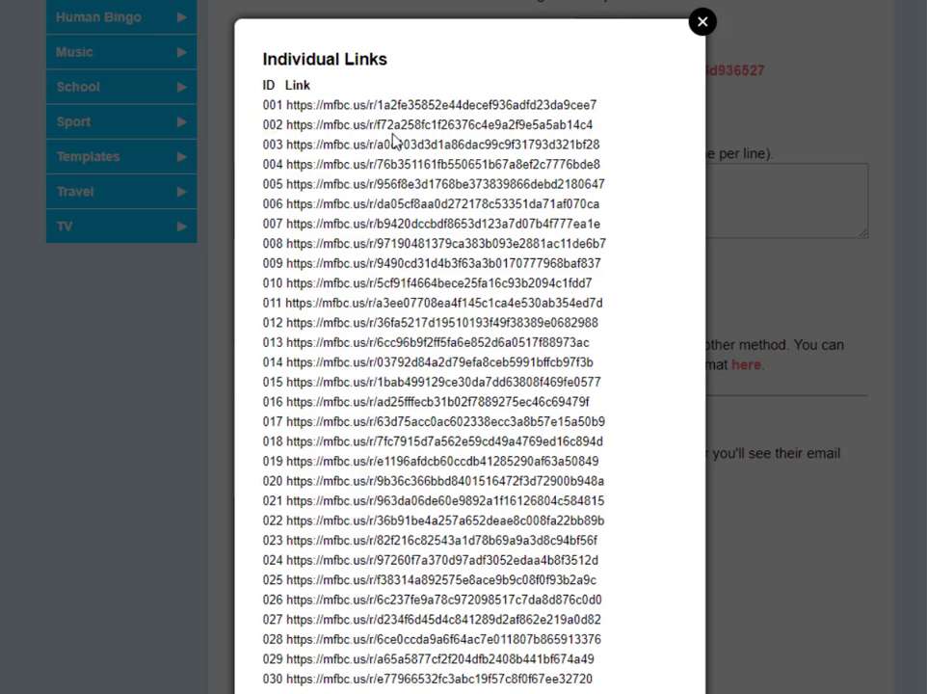
{"action": "left_click", "coordinate": [700, 25]}
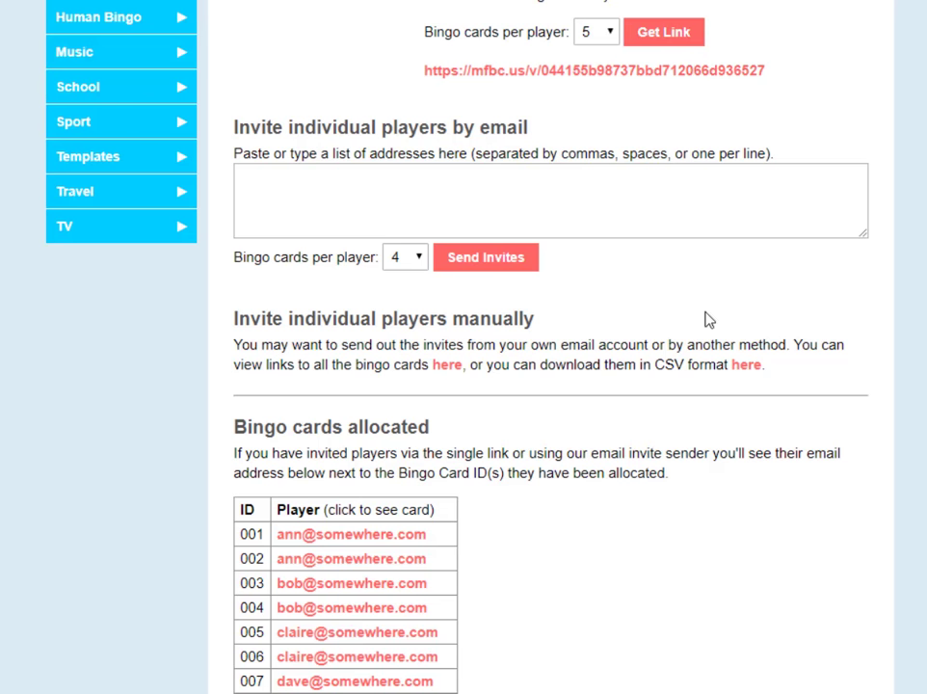
{"action": "left_click", "coordinate": [748, 375]}
{"action": "scroll", "coordinate": [648, 333], "scroll_direction": "down", "scroll_amount": 3}
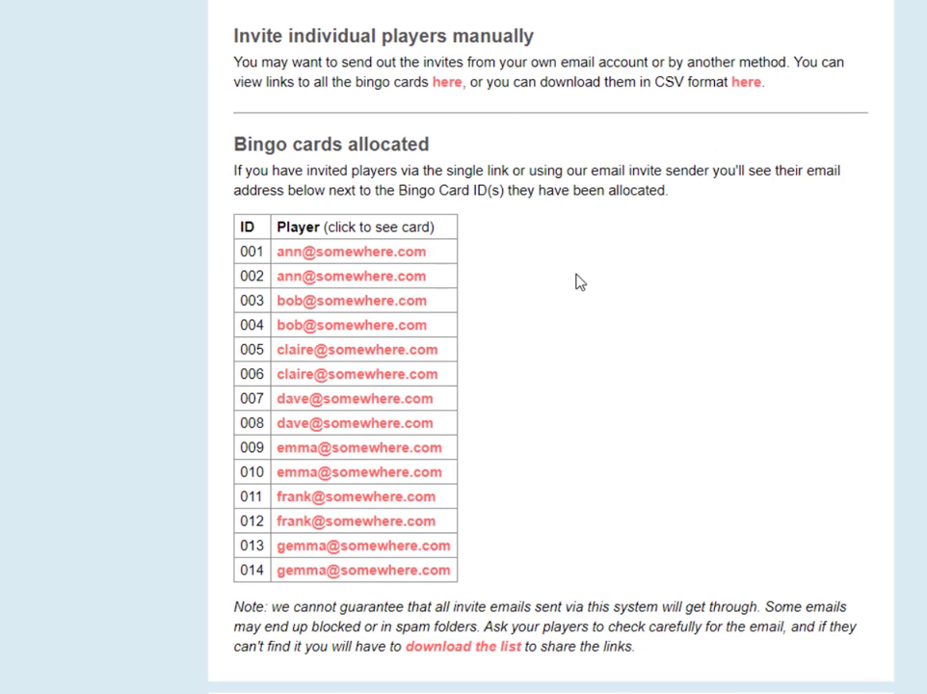
Open bingo card 001 and mark 14, 28, 4 and the FREE SPACE
{"action": "left_click", "coordinate": [359, 258]}
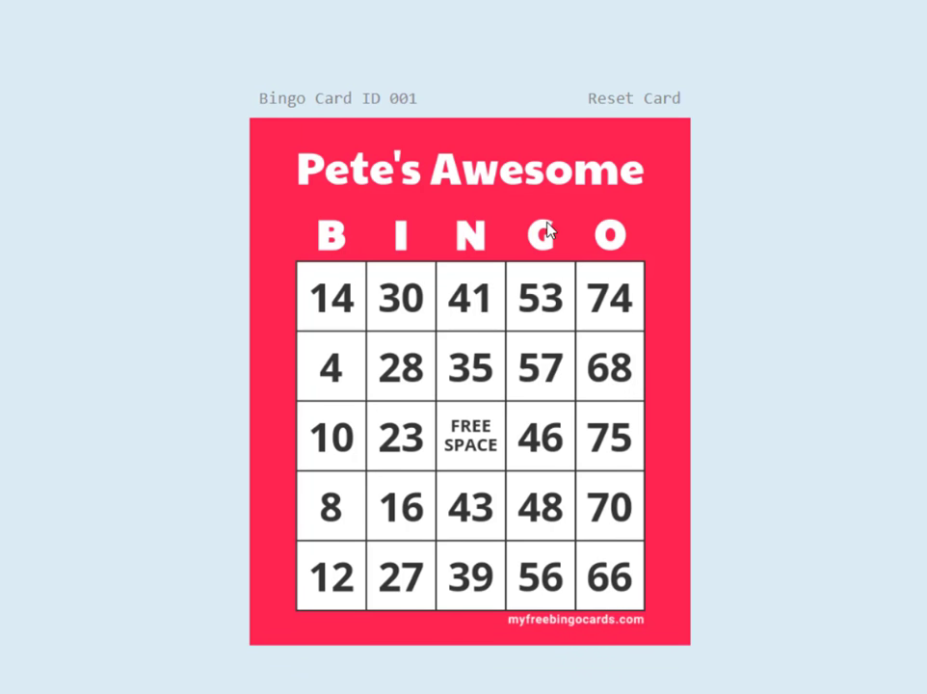
{"action": "left_click", "coordinate": [333, 324]}
{"action": "left_click", "coordinate": [384, 376]}
{"action": "left_click", "coordinate": [344, 377]}
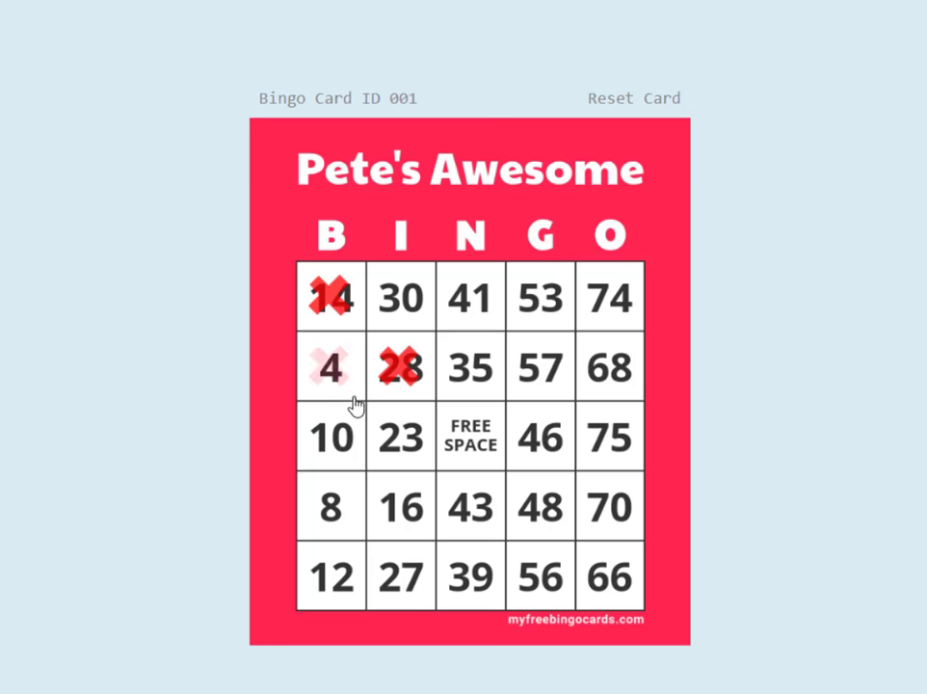
{"action": "left_click", "coordinate": [474, 451]}
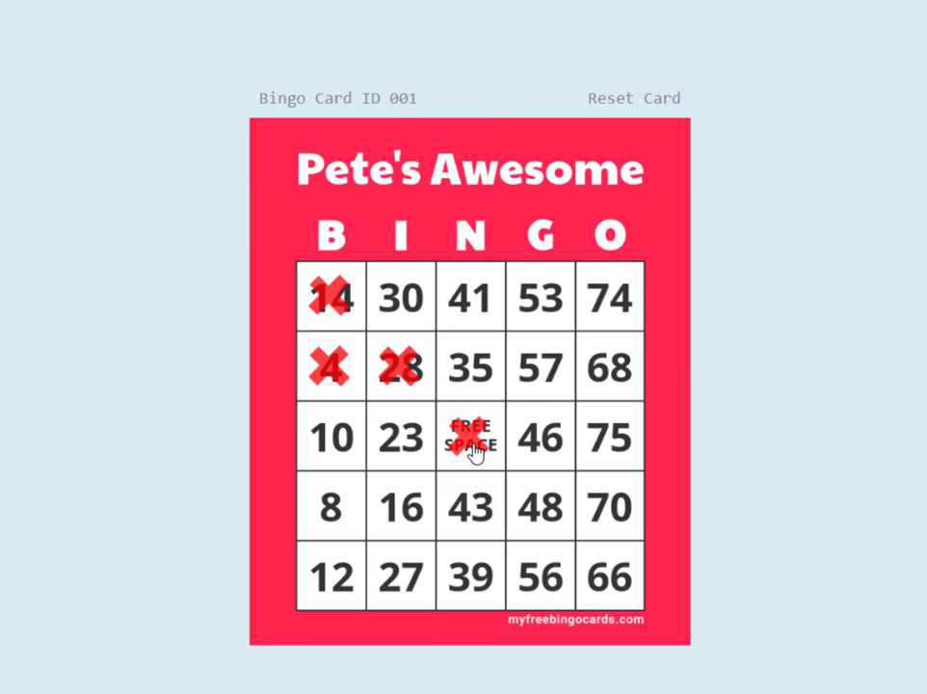
Bring up printing for card 001, cancel it, and return to the organizer page
{"action": "key", "text": "ctrl+p"}
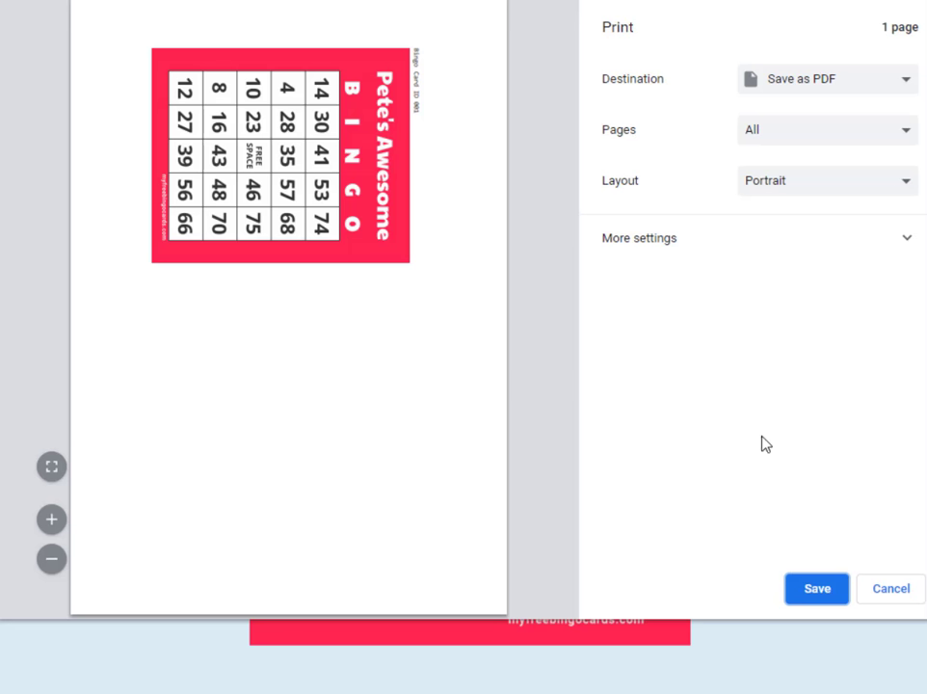
{"action": "left_click", "coordinate": [894, 589]}
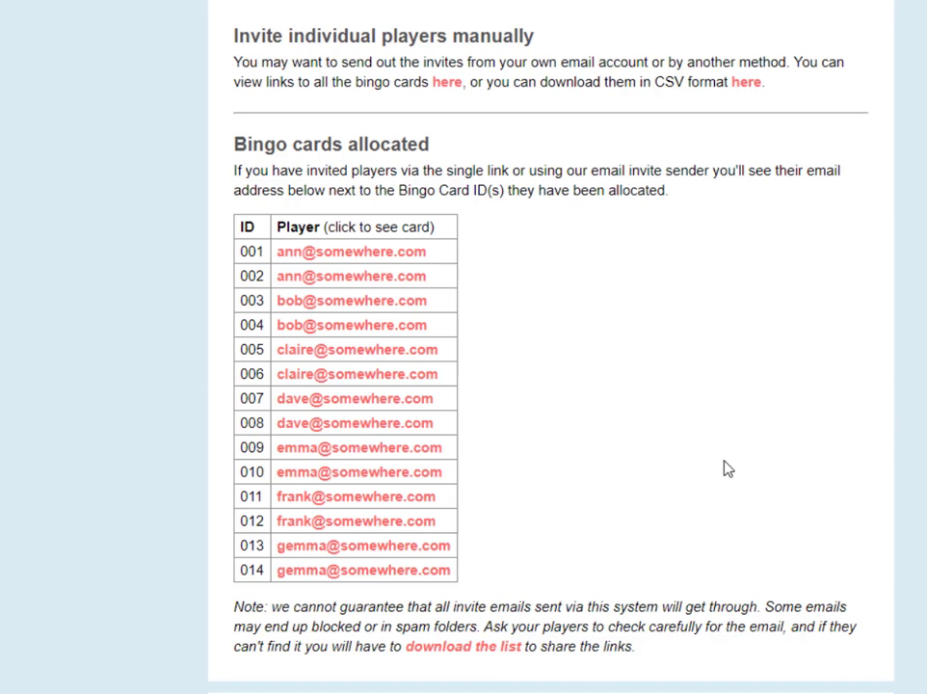
{"action": "scroll", "coordinate": [728, 468], "scroll_direction": "up", "scroll_amount": 10}
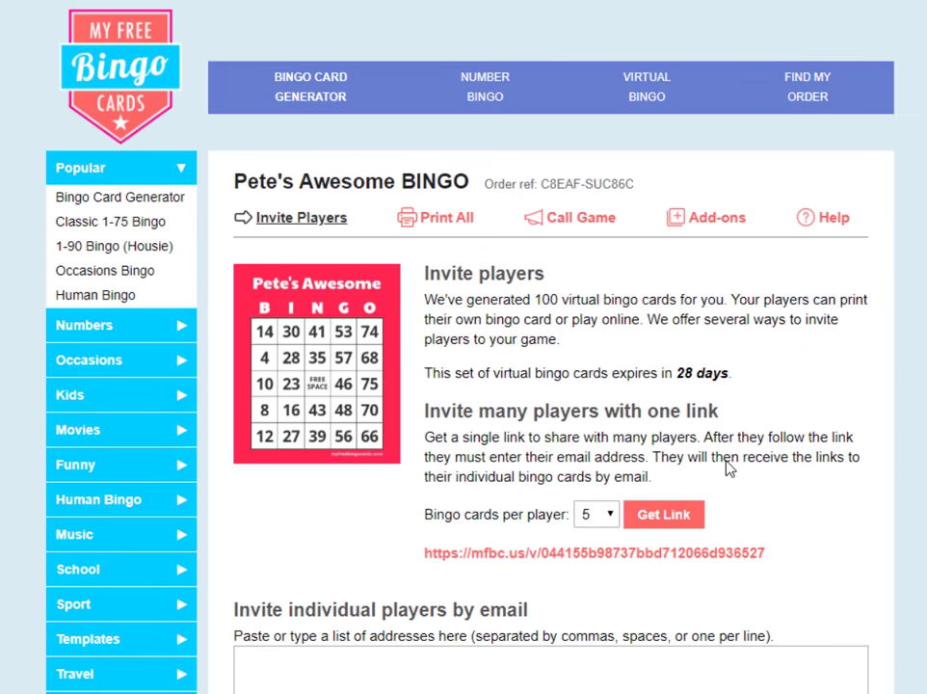
{"action": "scroll", "coordinate": [800, 382], "scroll_direction": "down", "scroll_amount": 1}
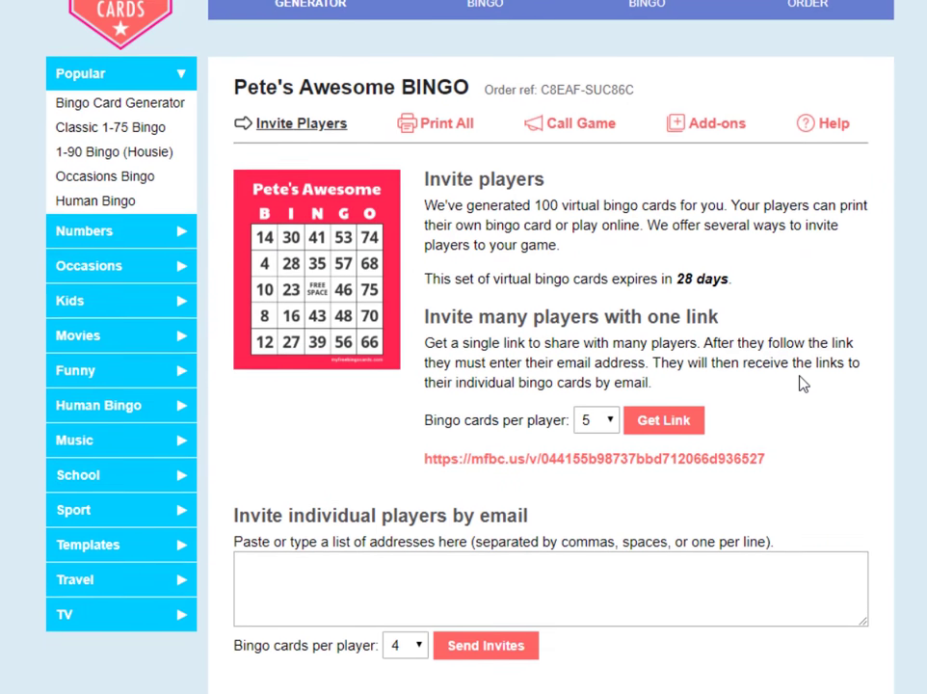
{"action": "scroll", "coordinate": [658, 224], "scroll_direction": "down", "scroll_amount": 1}
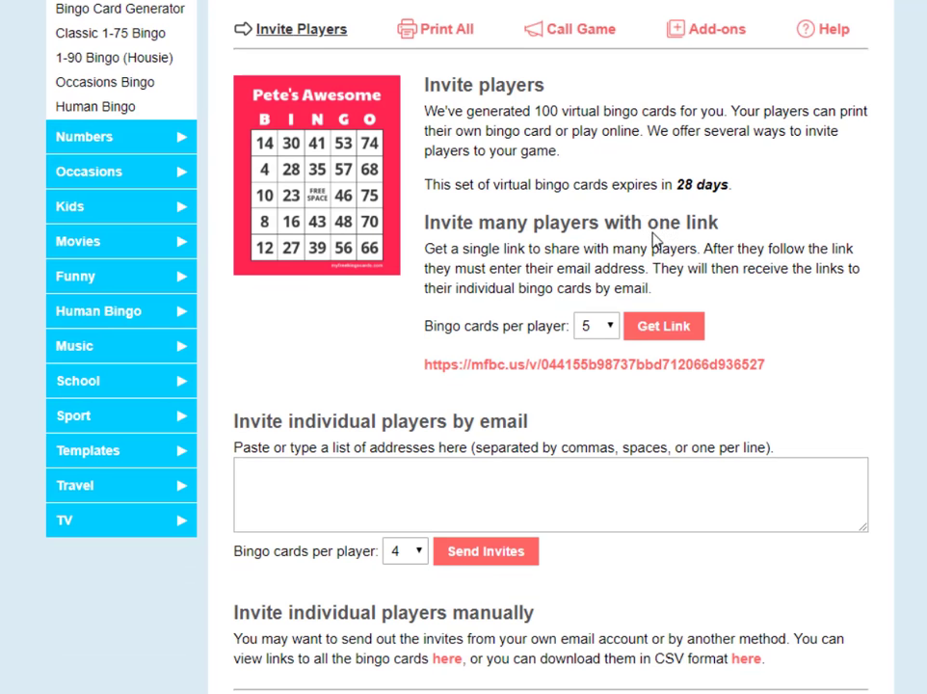
{"action": "scroll", "coordinate": [654, 224], "scroll_direction": "down", "scroll_amount": 3}
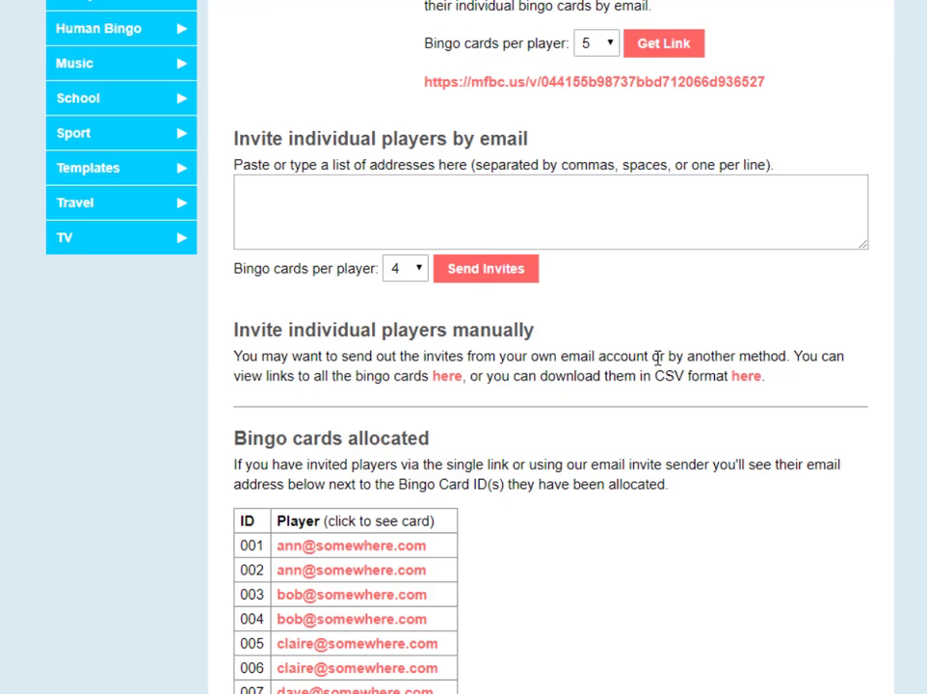
{"action": "scroll", "coordinate": [657, 356], "scroll_direction": "up", "scroll_amount": 5}
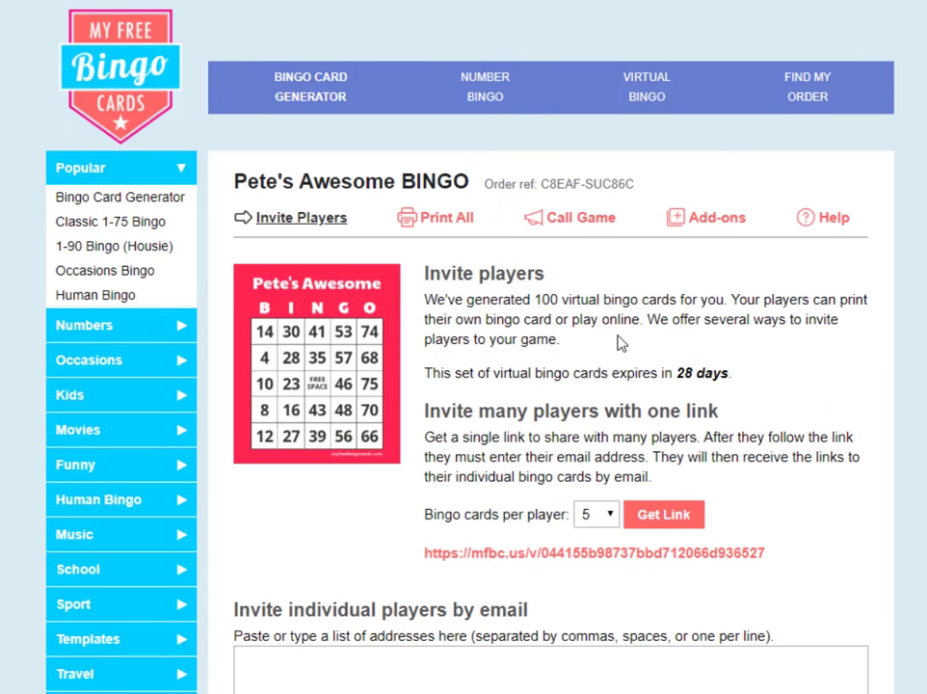